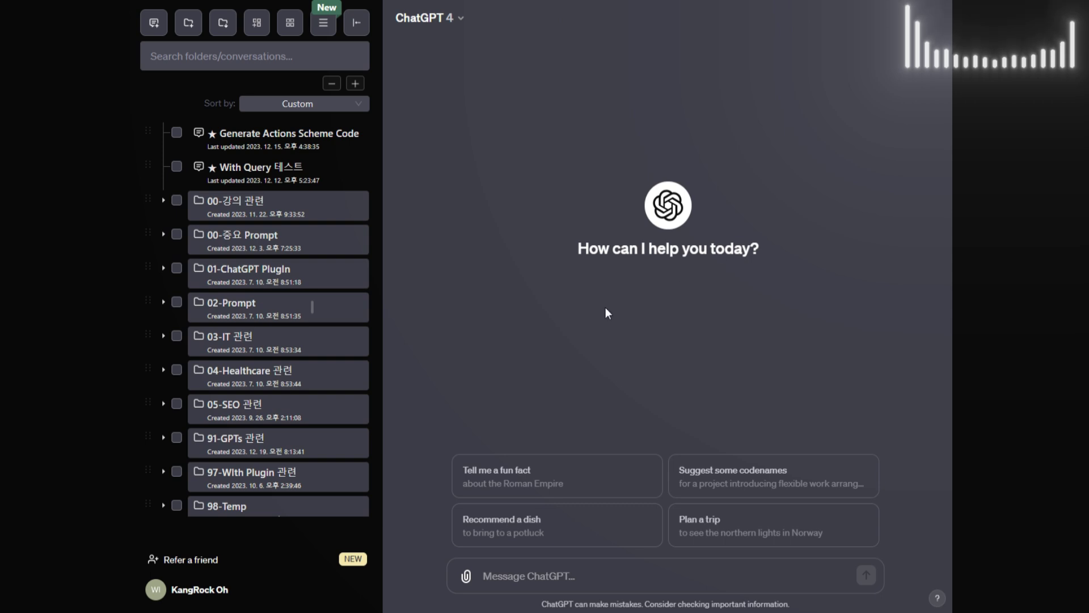
Step: Open the custom instructions and examine the about-you and response-style fields with their thought starters, then close them without entering anything
left_click(225, 592)
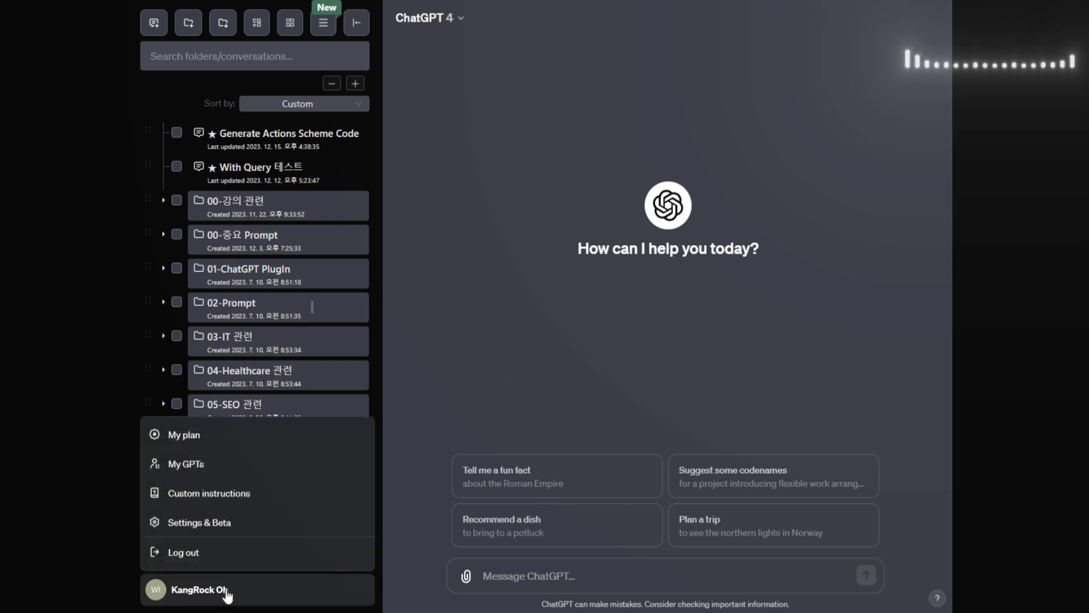
left_click(215, 494)
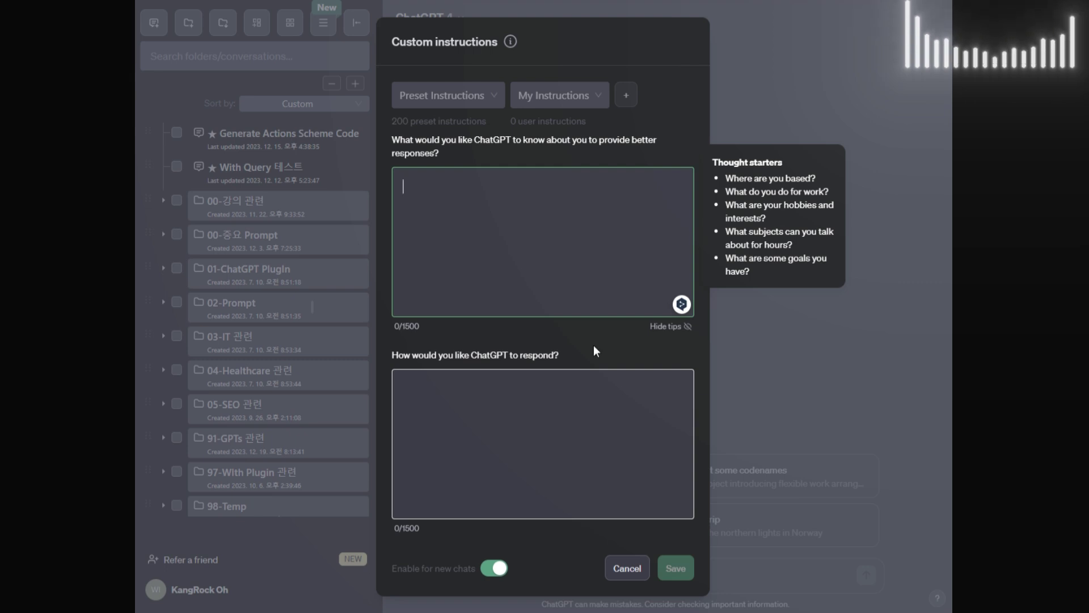
left_click(552, 431)
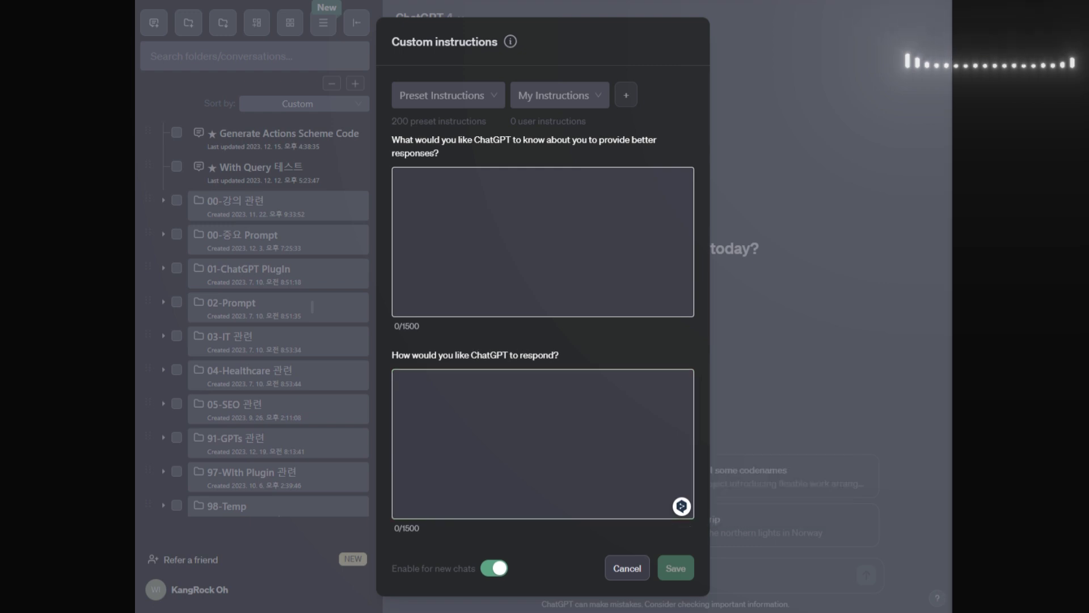
left_click(542, 432)
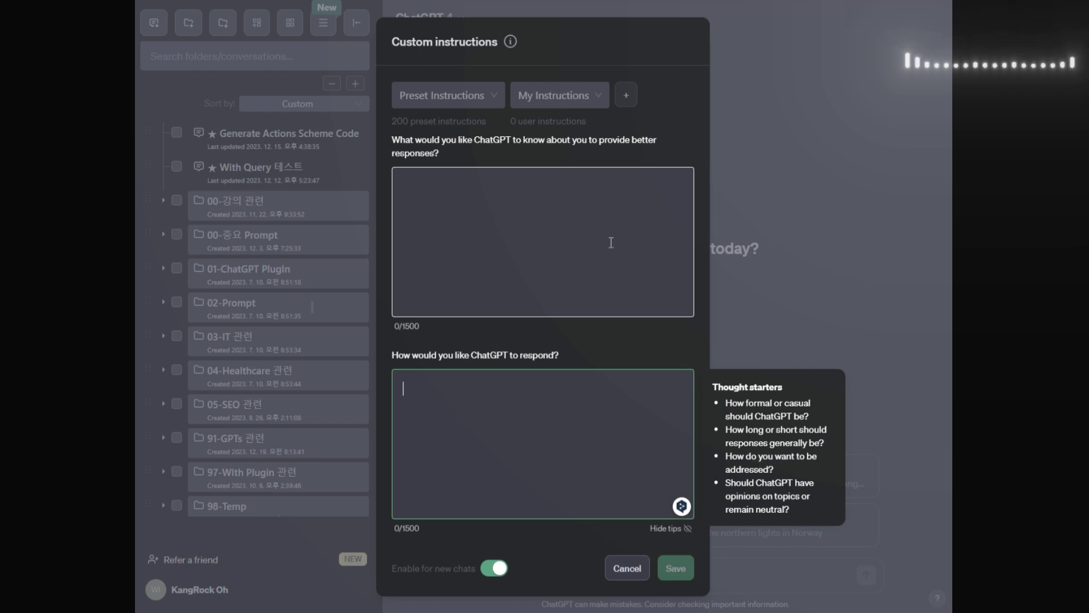
left_click(575, 230)
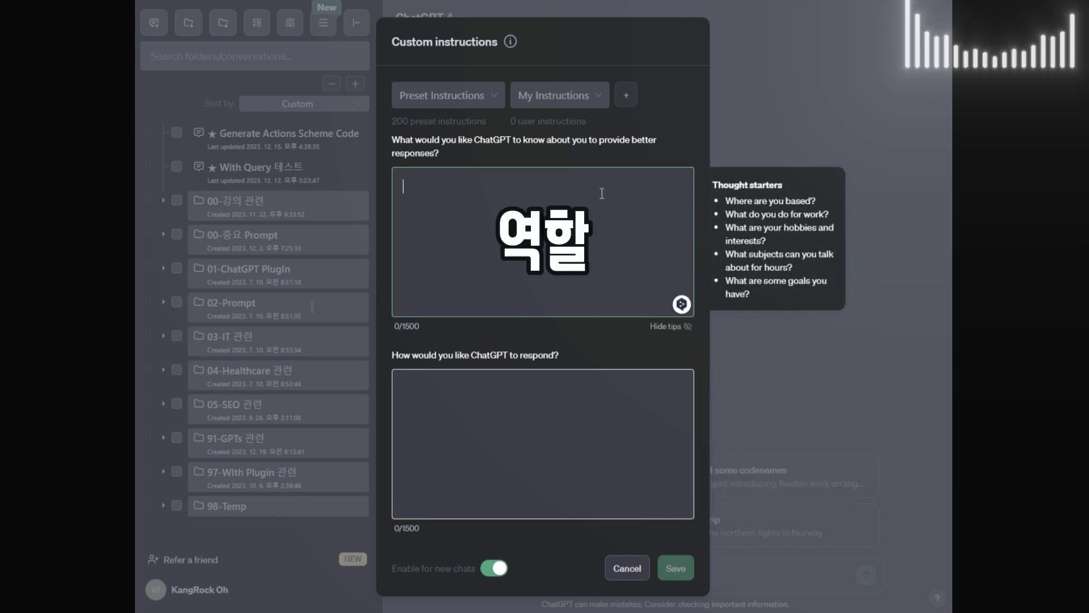
left_click(562, 429)
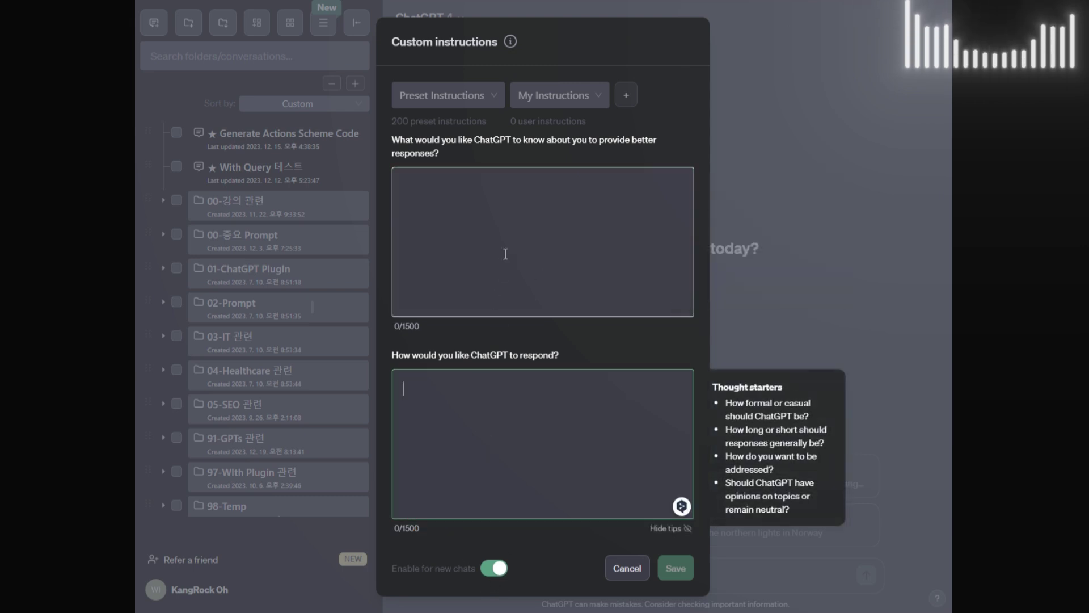
left_click(675, 567)
left_click(619, 571)
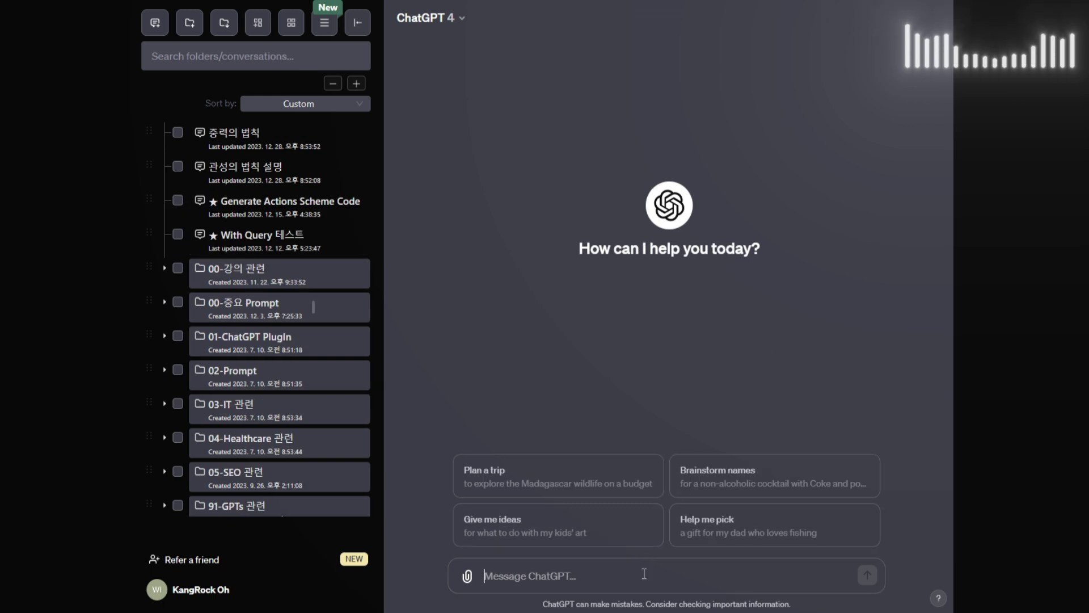
Step: Send the prompt "중력의 법칙에 대해서 설명해 줘." in the new chat
type("중ㄹ력의 ㅅ")
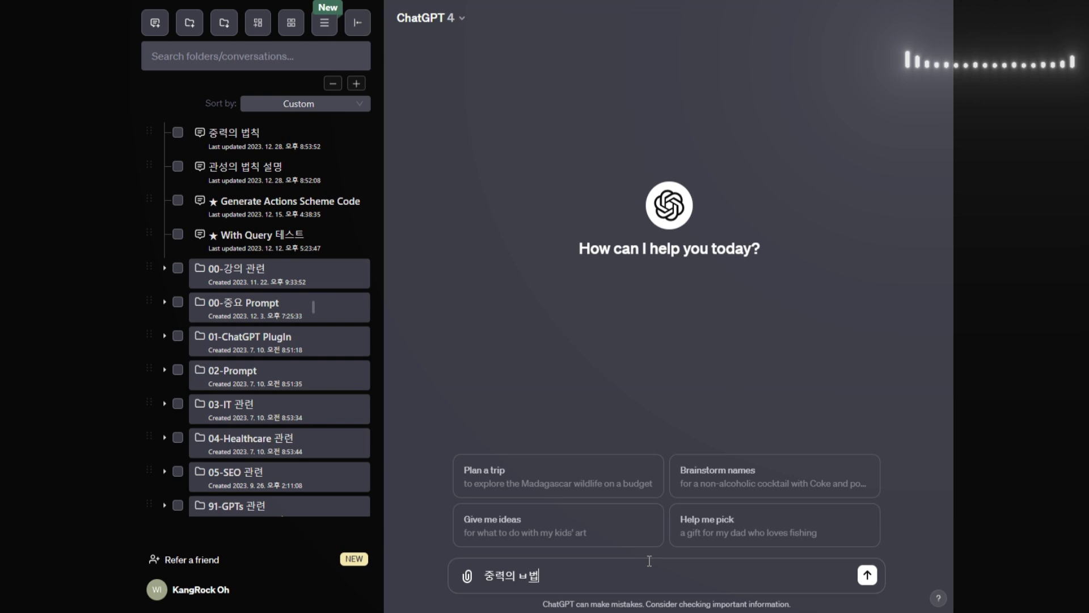
type("칙에 대해")
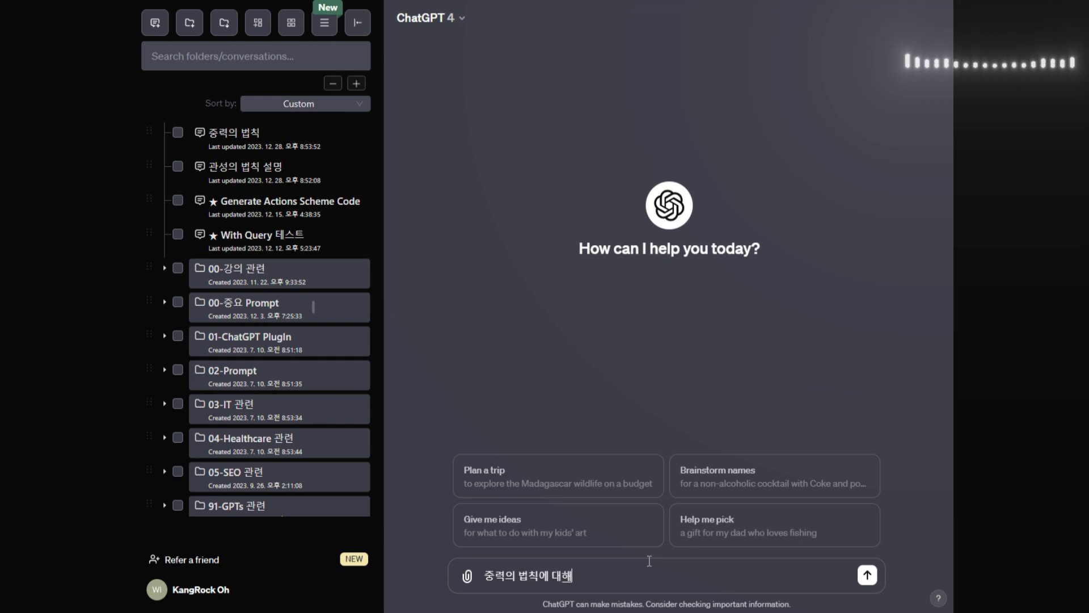
type("서 설명휘")
type("해 줘.")
key("Return")
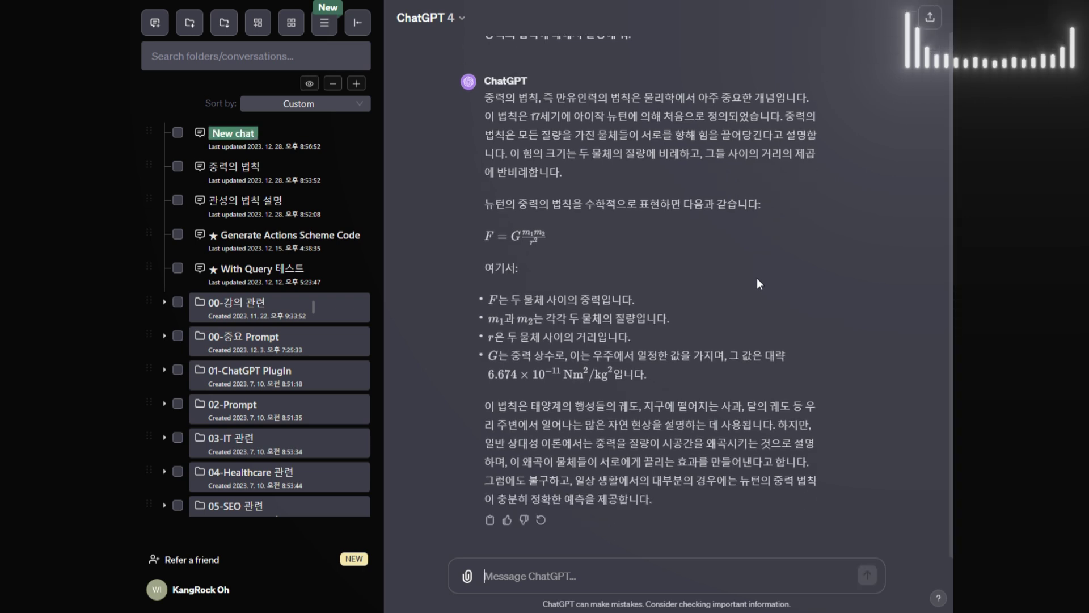
Step: Read through the answer explaining the law of gravity, from the question to its last paragraph
scroll(749, 306, "up", 1)
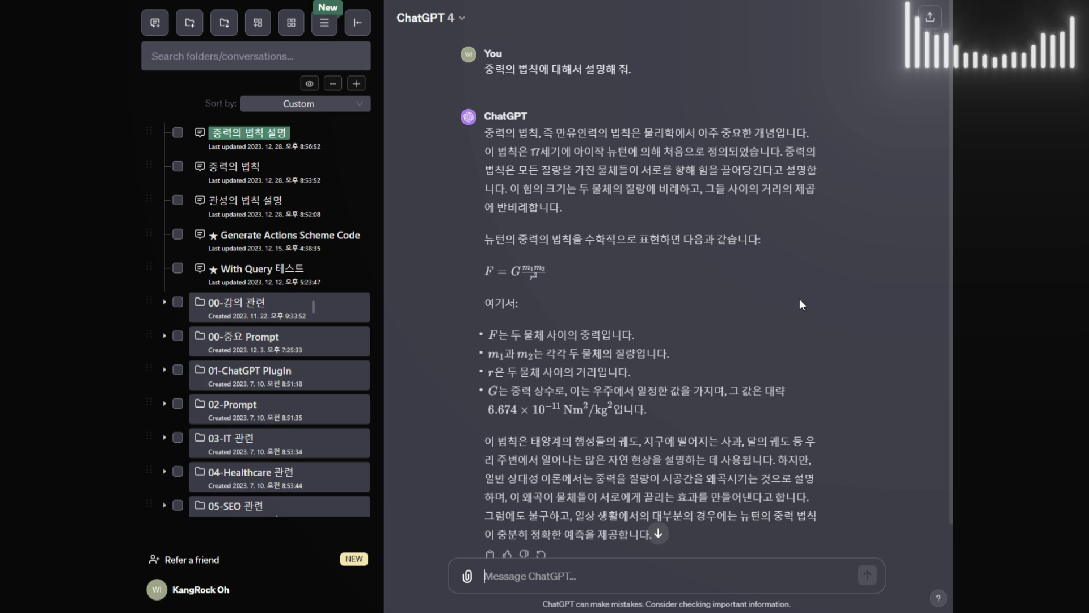
scroll(782, 180, "down", 1)
scroll(785, 233, "up", 1)
scroll(786, 233, "down", 1)
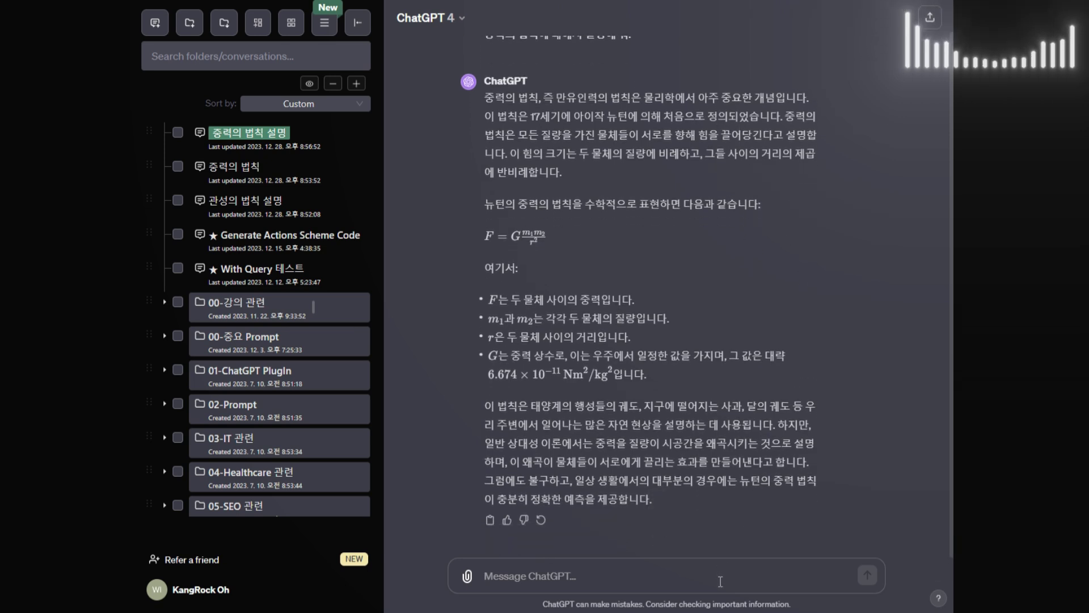
scroll(655, 437, "up", 1)
scroll(653, 454, "down", 1)
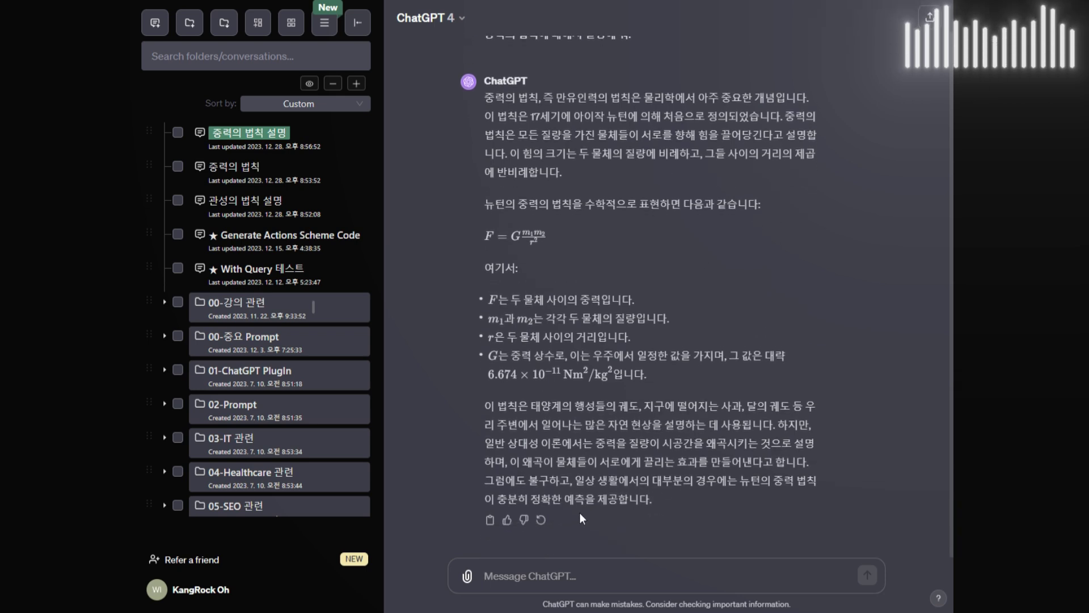
scroll(718, 511, "up", 1)
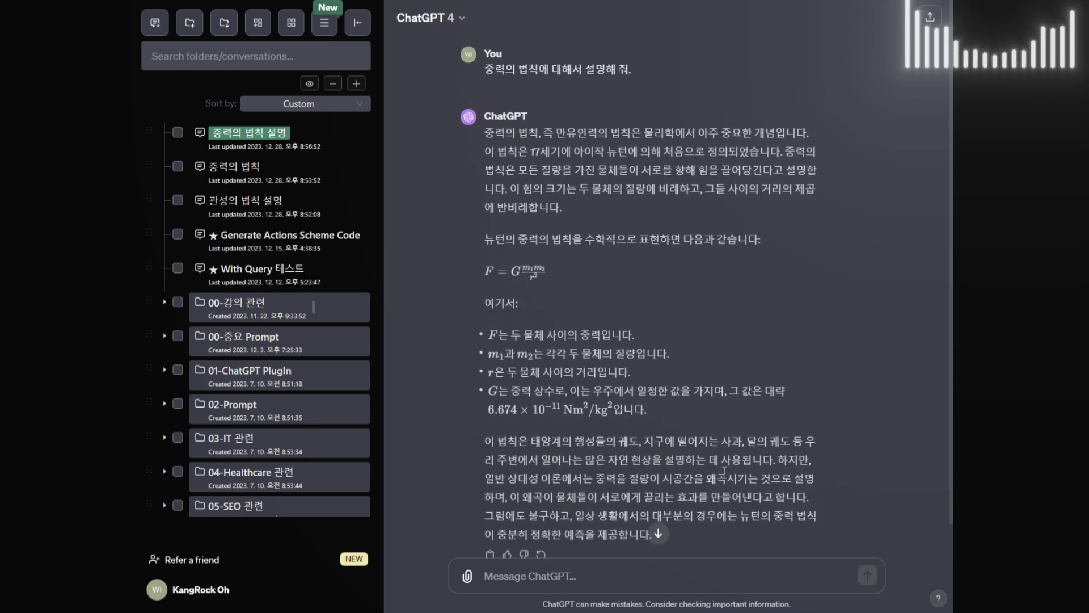
Step: Edit the sent gravity prompt, adding "나는 초등학교 3학년이야." on a separate line before the question
left_click(489, 88)
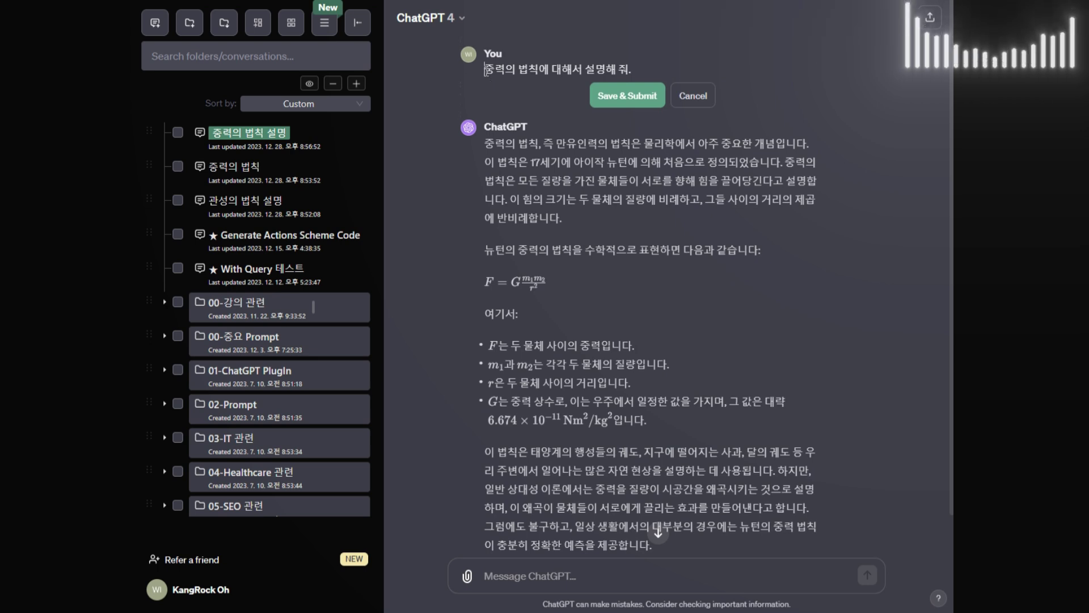
type("나는")
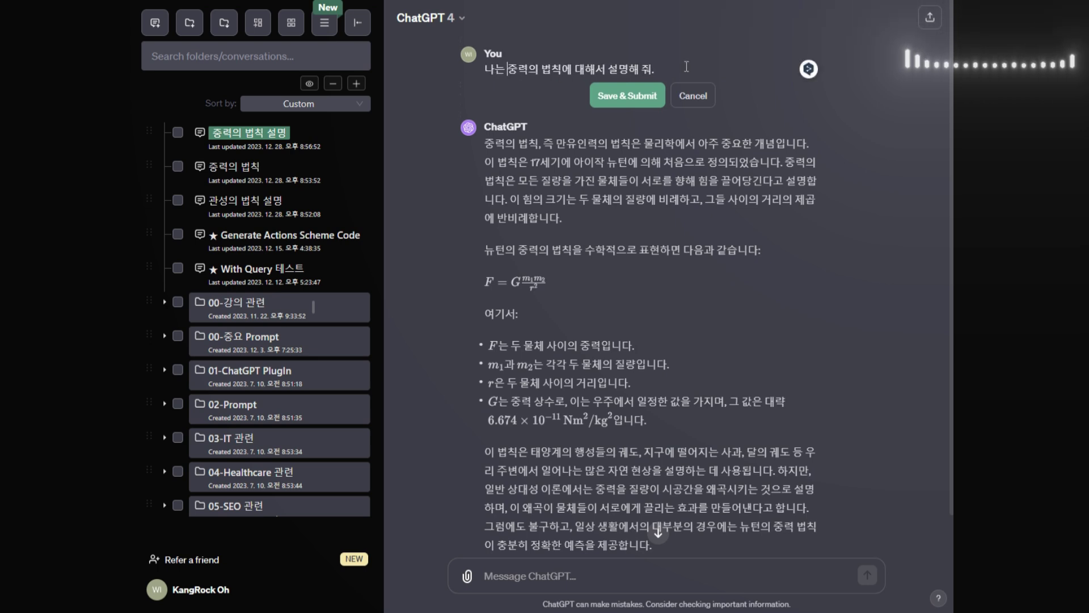
type(" 초등학교 3하")
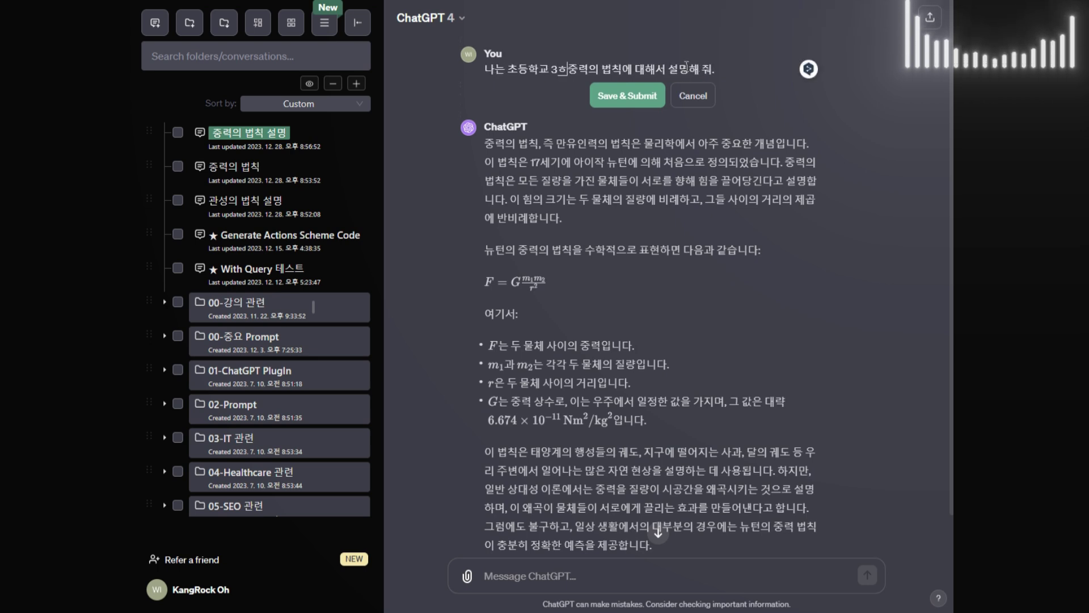
type("학년이야.")
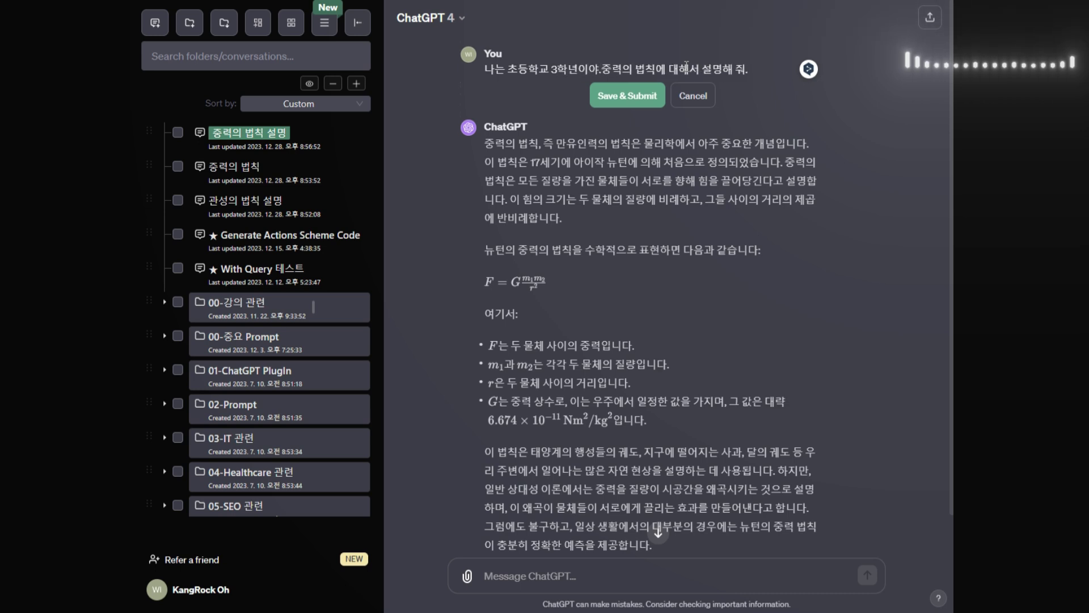
key("shift+Return")
key("shift+Return")
Step: Add the line "구어체로 답변해 줘. 그리고 이모지를 사용해 줘." above the gravity question and resubmit the edited prompt
type("구어체로")
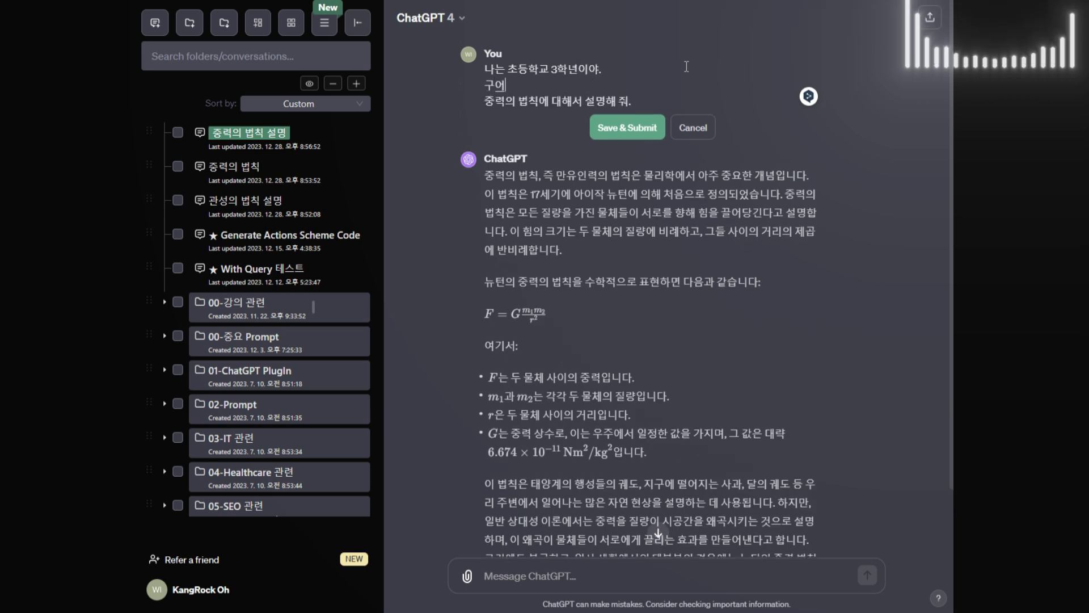
type(" 답븨")
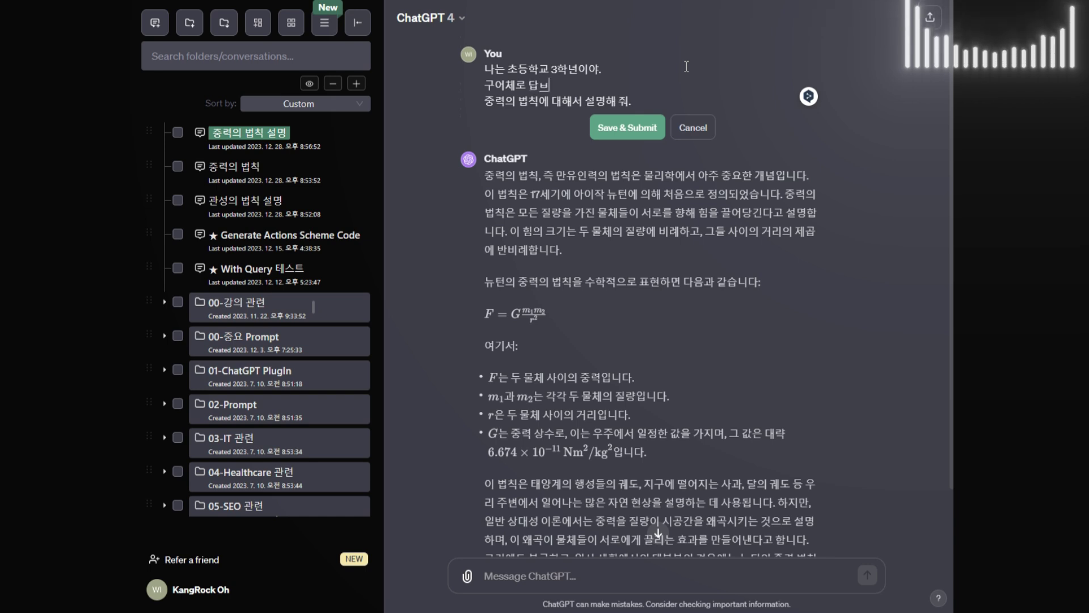
type("해 ㅈ 그리")
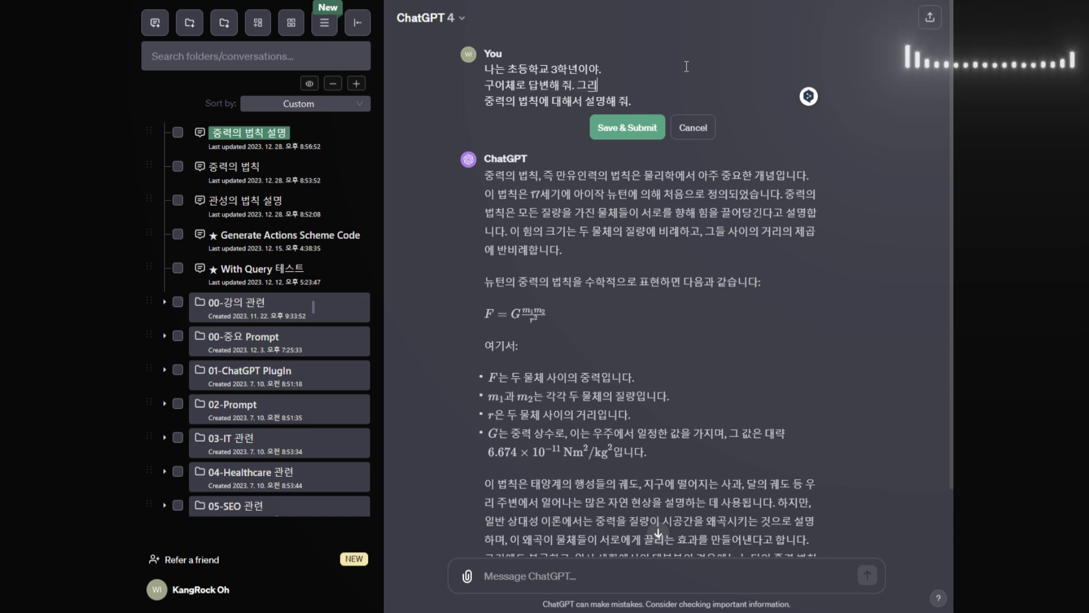
type("고 이몰지를 사용해 귀")
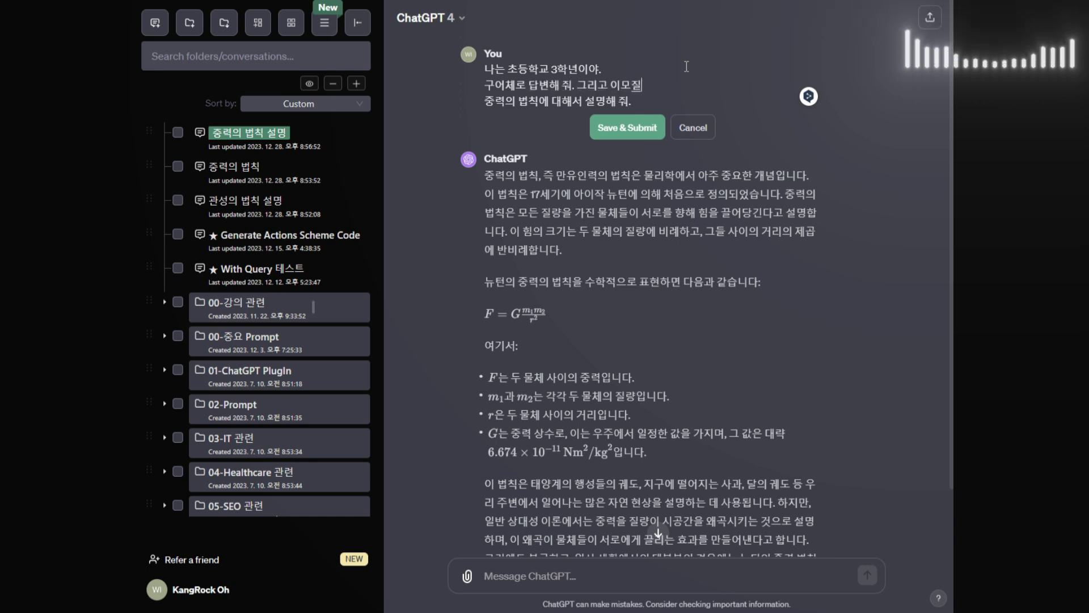
type("줘.")
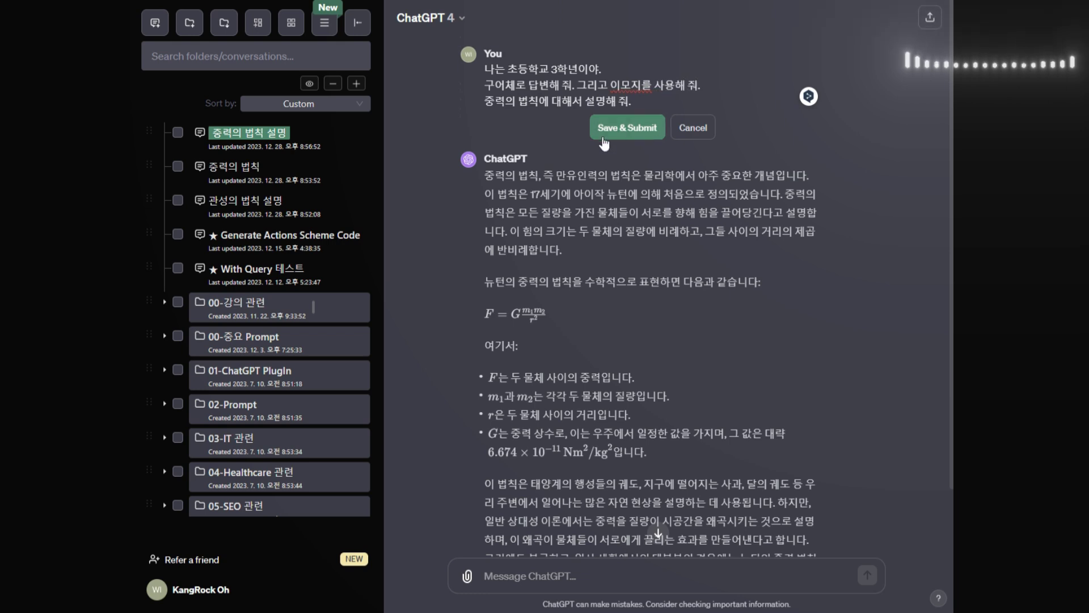
left_click(618, 128)
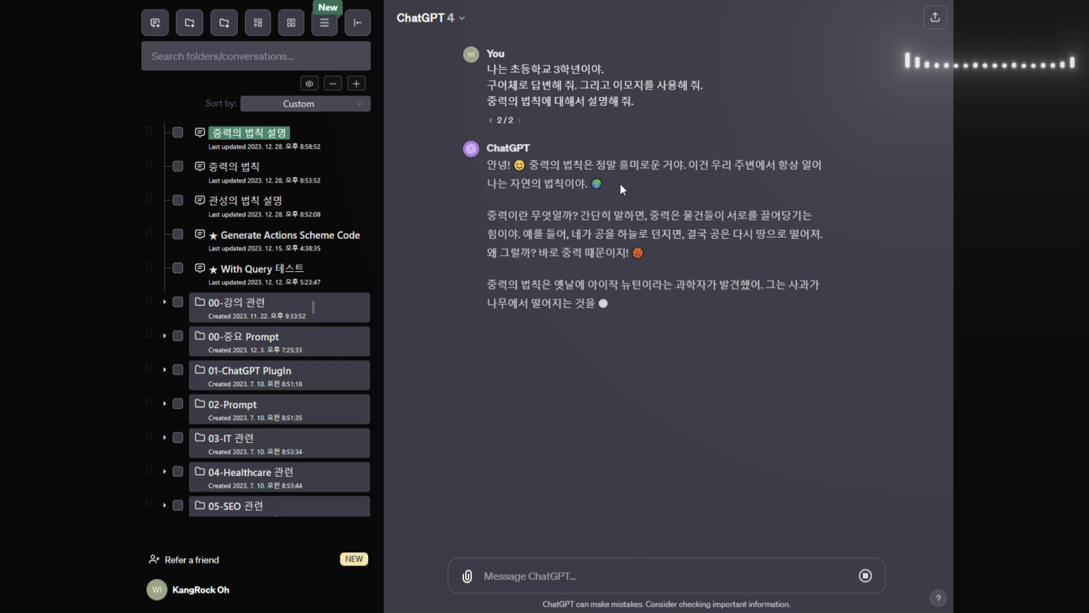
Step: Compare the regenerated answer's wording and emojis with the role and style lines of the edited prompt
left_click_drag(621, 184, 545, 184)
left_click(671, 182)
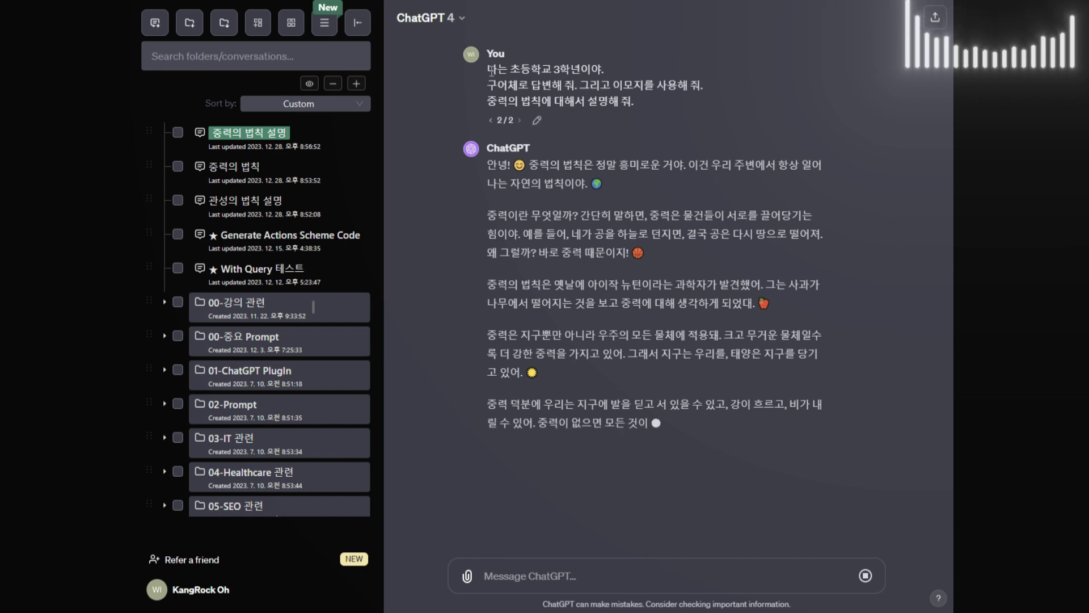
left_click_drag(487, 68, 612, 69)
left_click(613, 84)
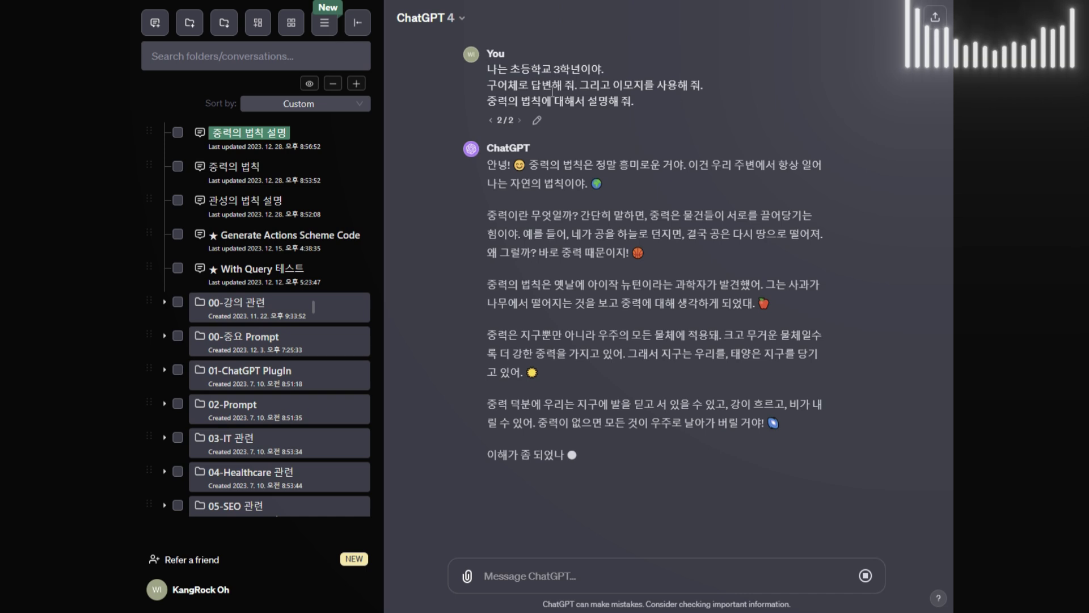
left_click_drag(491, 86, 712, 101)
left_click(712, 101)
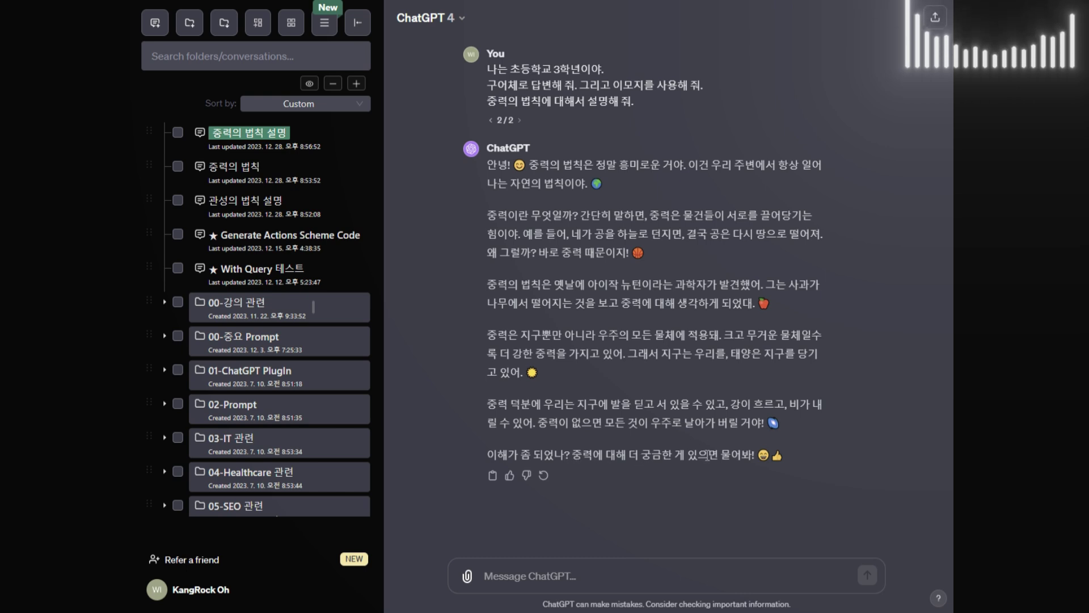
left_click_drag(801, 464, 657, 460)
left_click(739, 499)
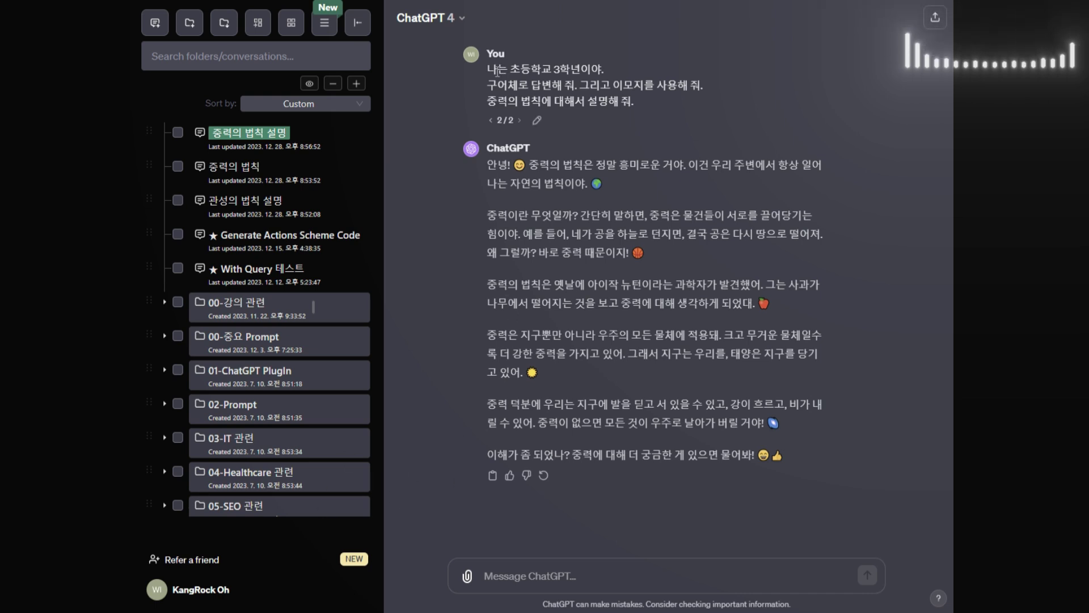
Step: Copy the whole three-line prompt into the custom instructions field about what ChatGPT should know about you
left_click_drag(492, 67, 652, 98)
key("ctrl+c")
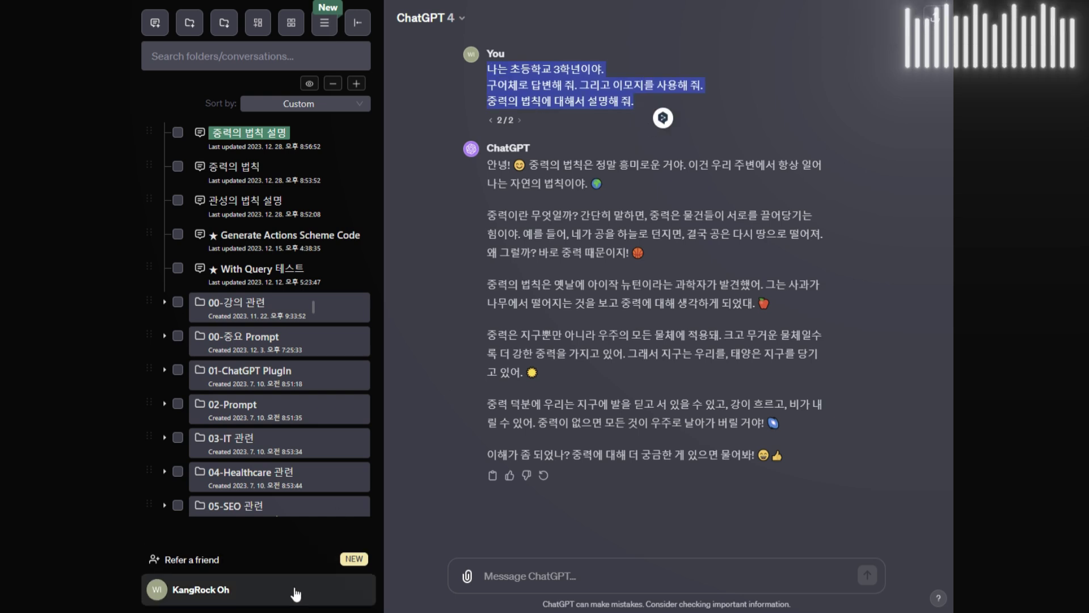
left_click(292, 590)
left_click(243, 494)
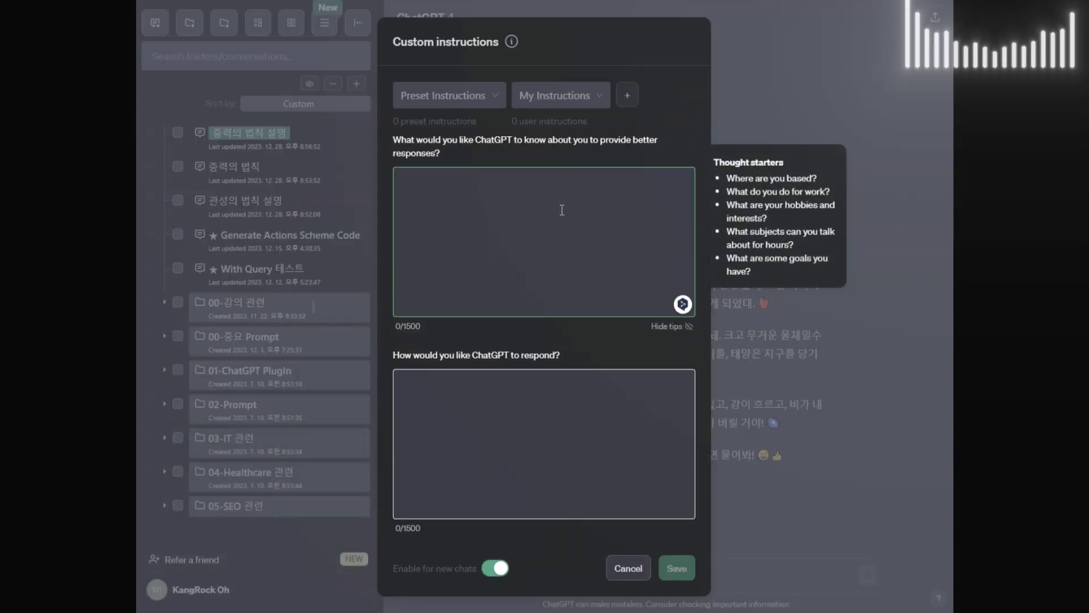
key("ctrl+v")
Step: Move the second and third lines, from "구어체로 답변해 줘." onward, into the "How would you like ChatGPT to respond?" field without a leading blank line
left_click_drag(525, 192, 589, 228)
key("ctrl+c")
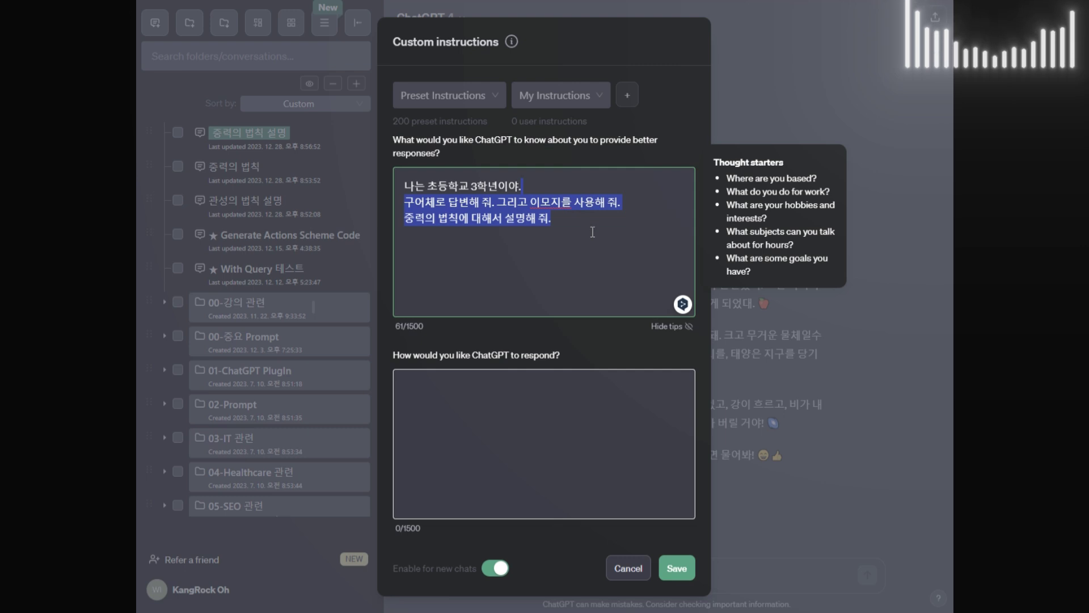
key("BackSpace")
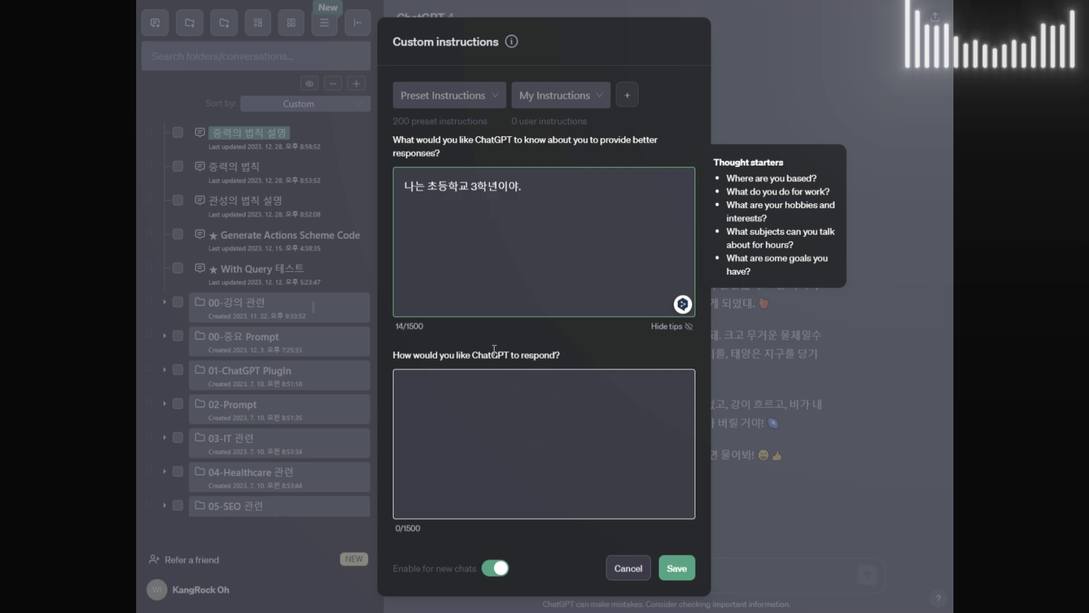
left_click(577, 439)
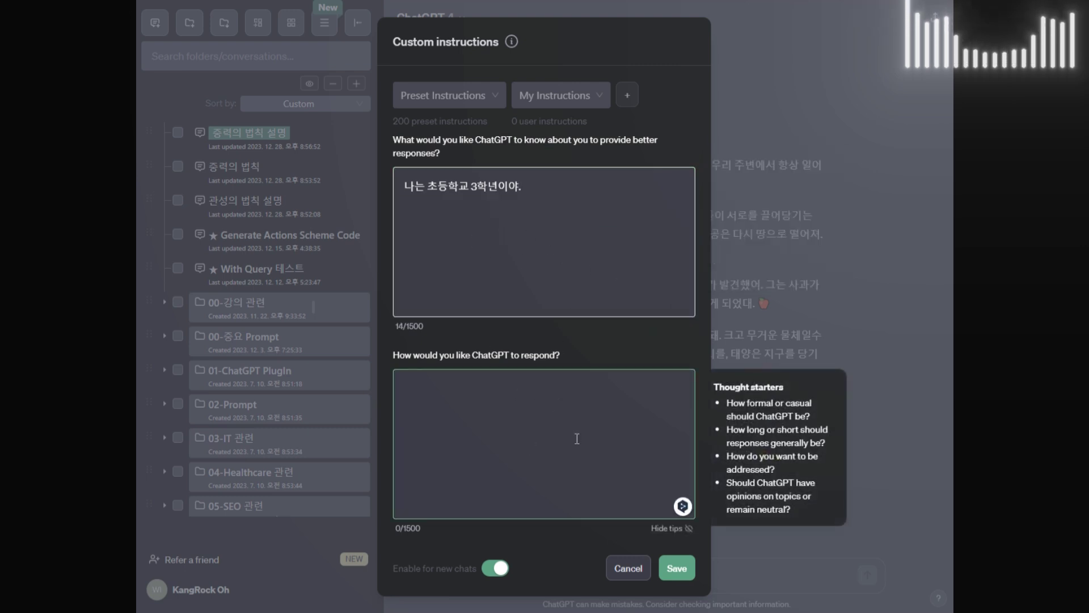
key("ctrl+v")
left_click(574, 211)
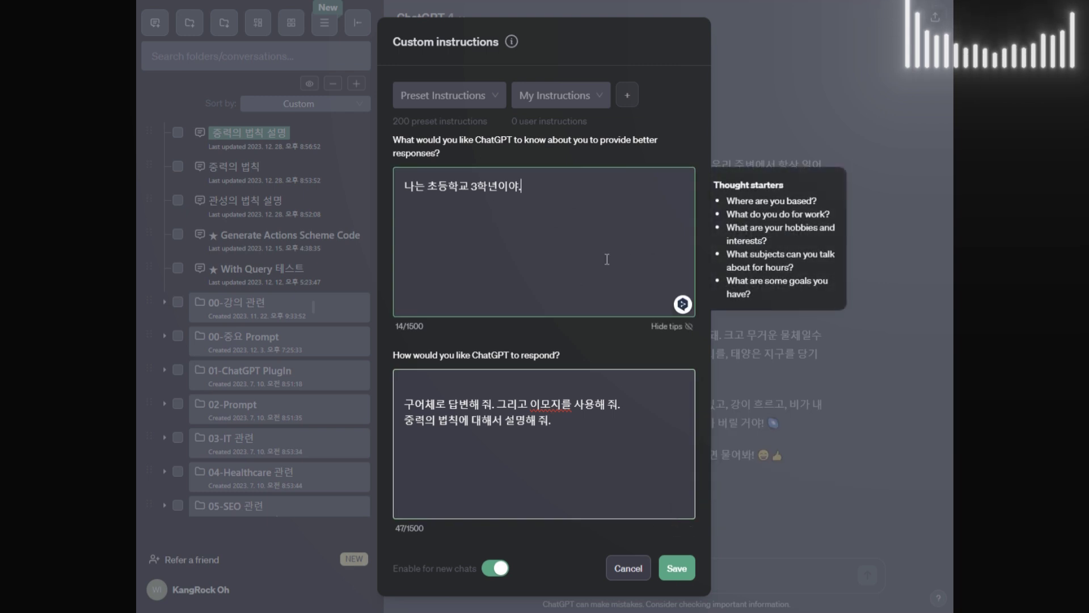
left_click(609, 375)
key("Delete")
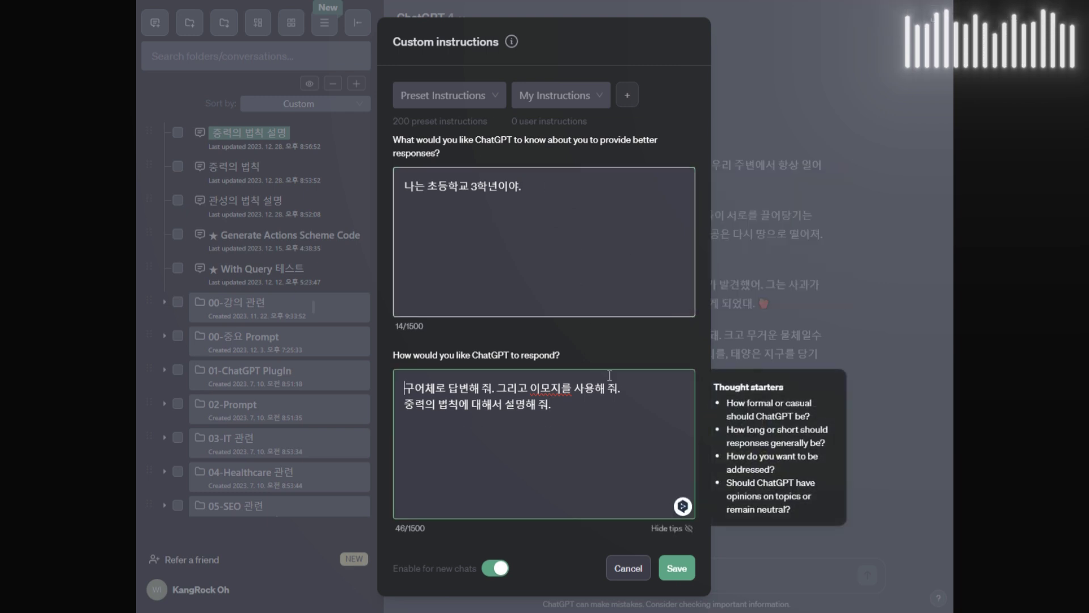
Step: Remove "그리고" from the response instructions and put "이모지를 사용해 줘." on its own line
double_click(520, 390)
key("BackSpace")
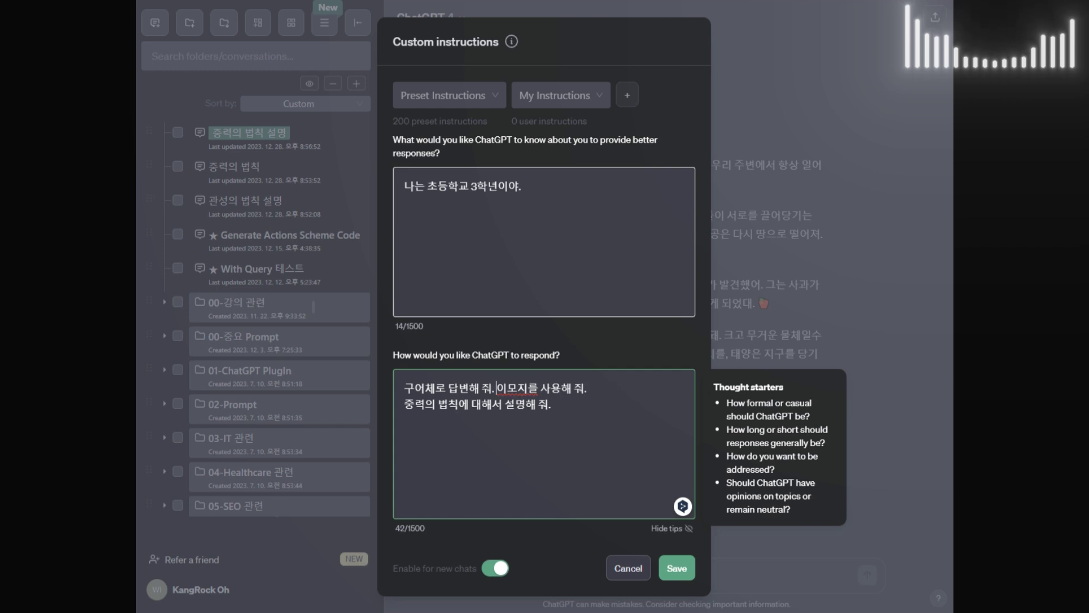
key("Delete")
key("Return")
Step: Delete the gravity question line from the response instructions and save the custom instructions
left_click_drag(603, 405, 600, 431)
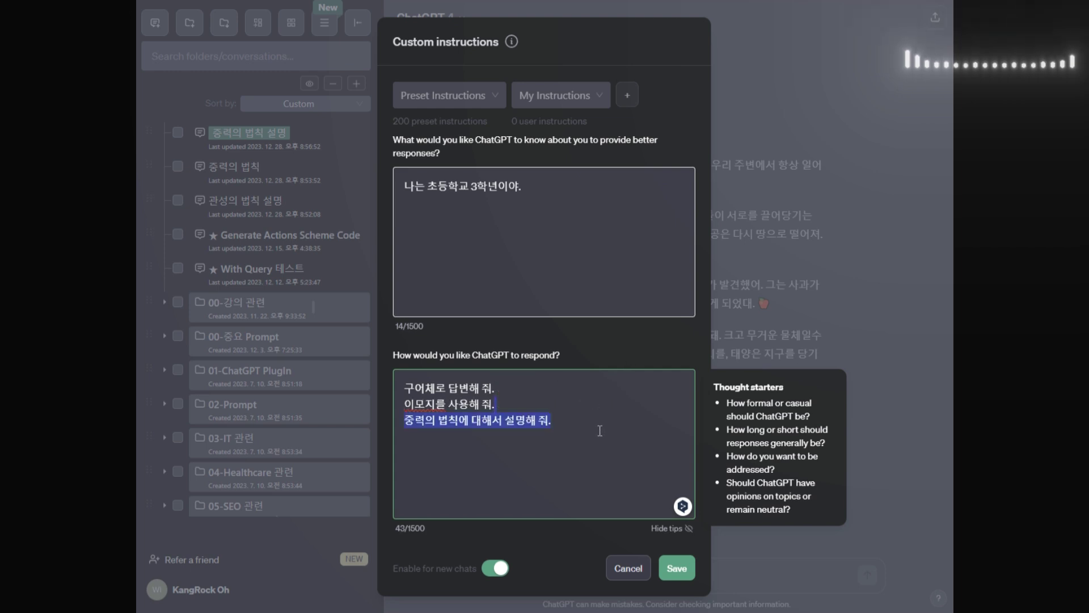
key("BackSpace")
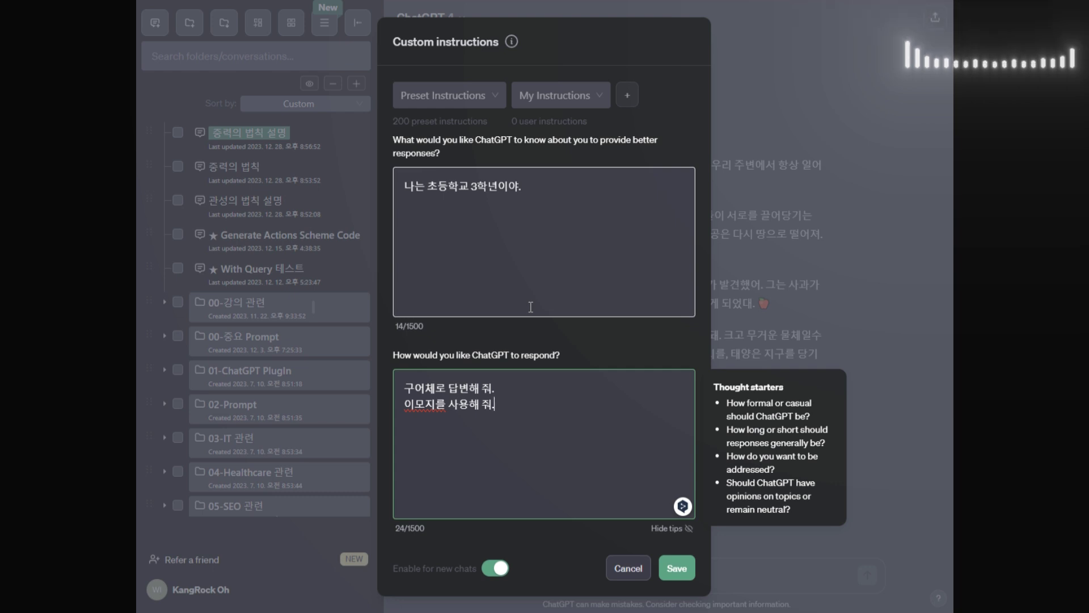
left_click(677, 568)
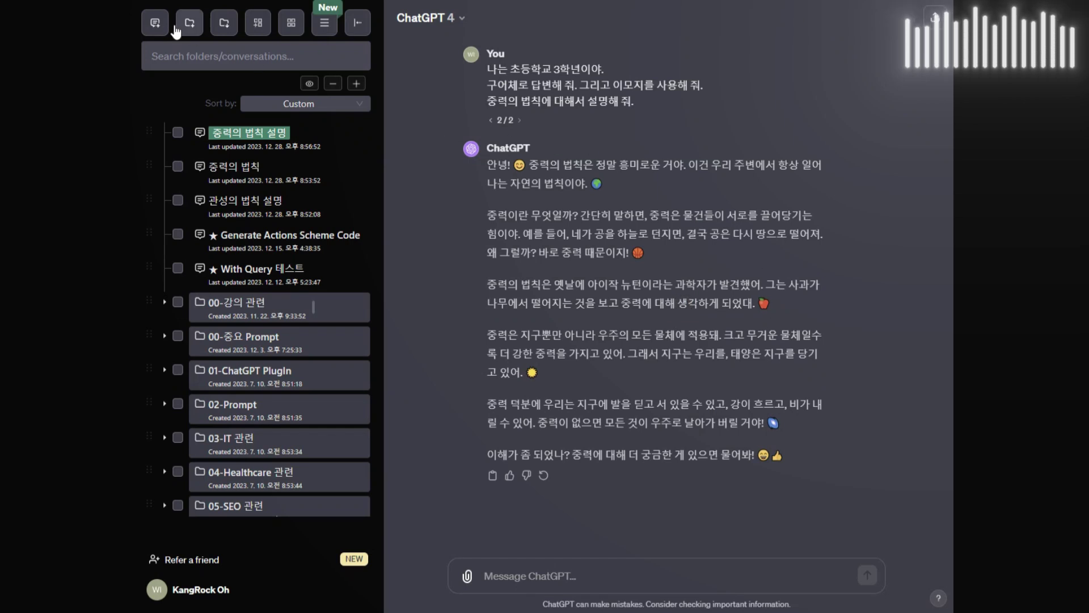
Step: Ask "ChatGPT에 대해서 알려줘." in a new chat and review the answer's tone and emoji use
left_click(155, 23)
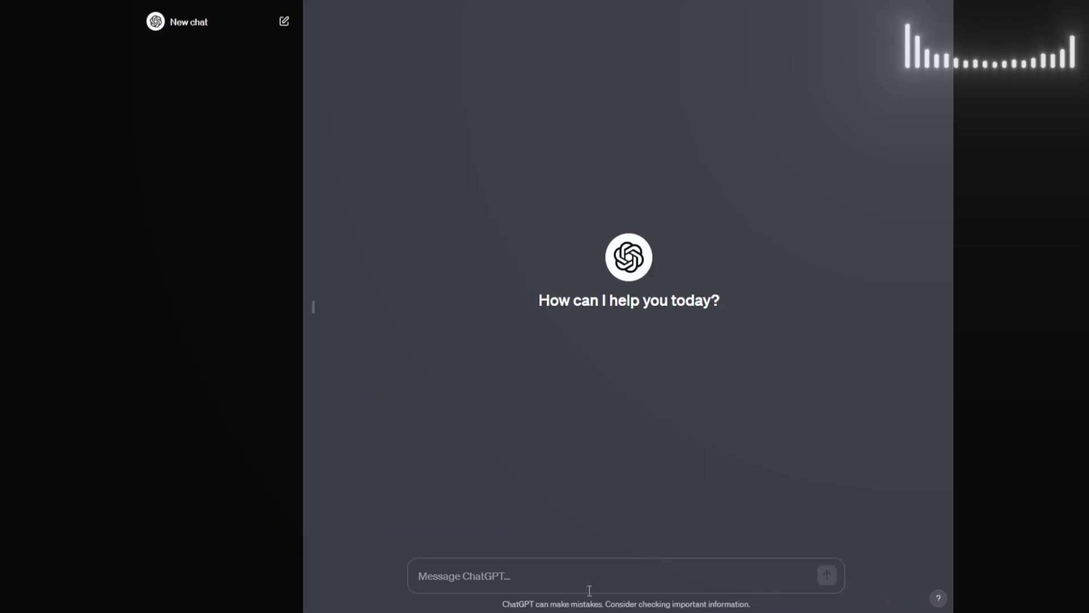
type("관서")
key("BackSpace")
key("BackSpace")
key("BackSpace")
type("Ch")
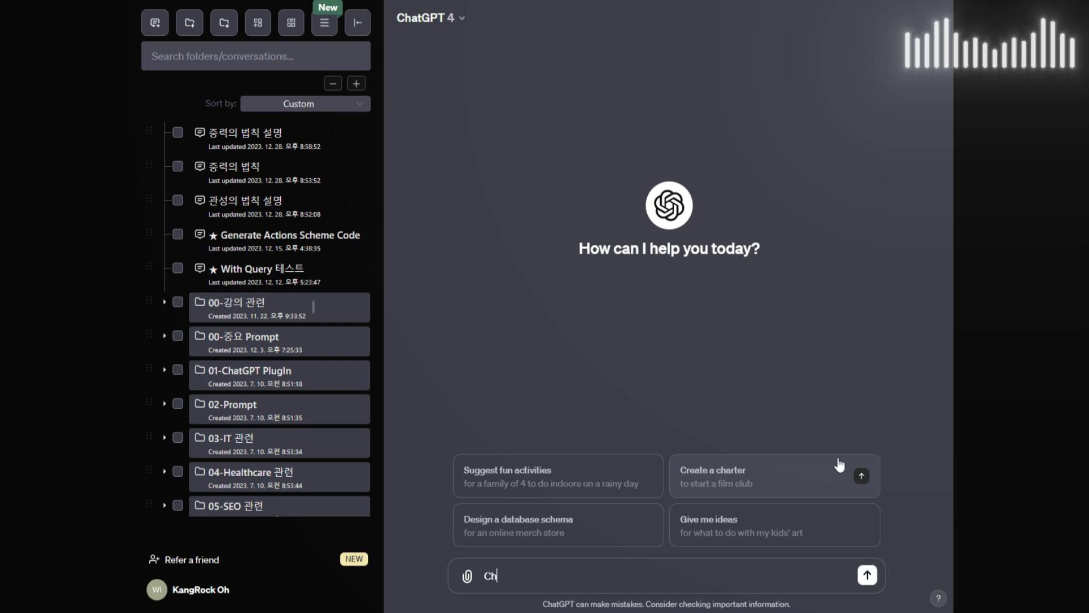
type("atGPT ㅇ에 대")
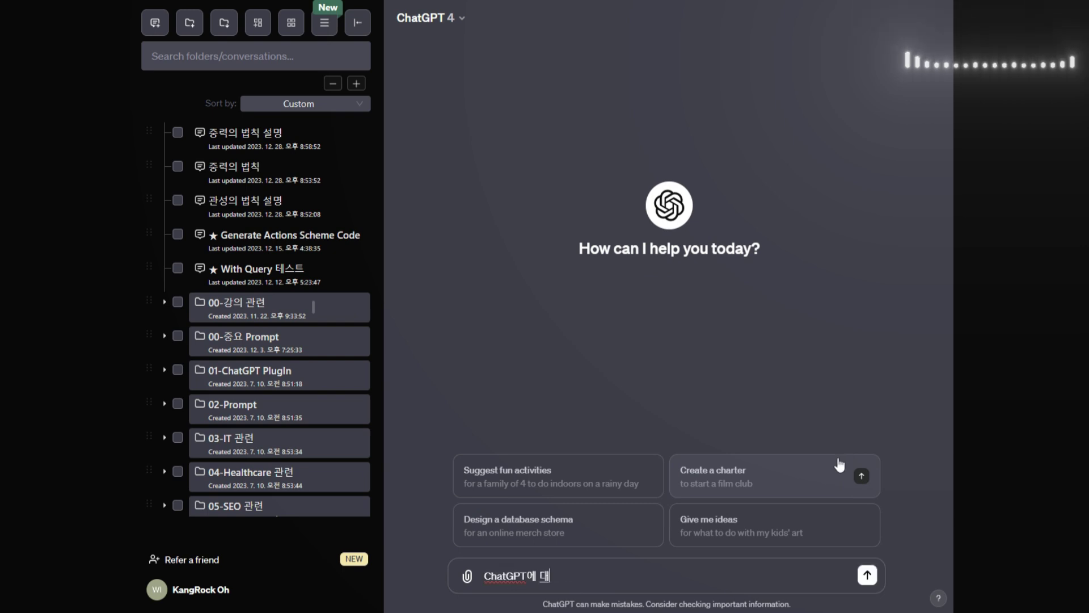
type("해서 알려줘.")
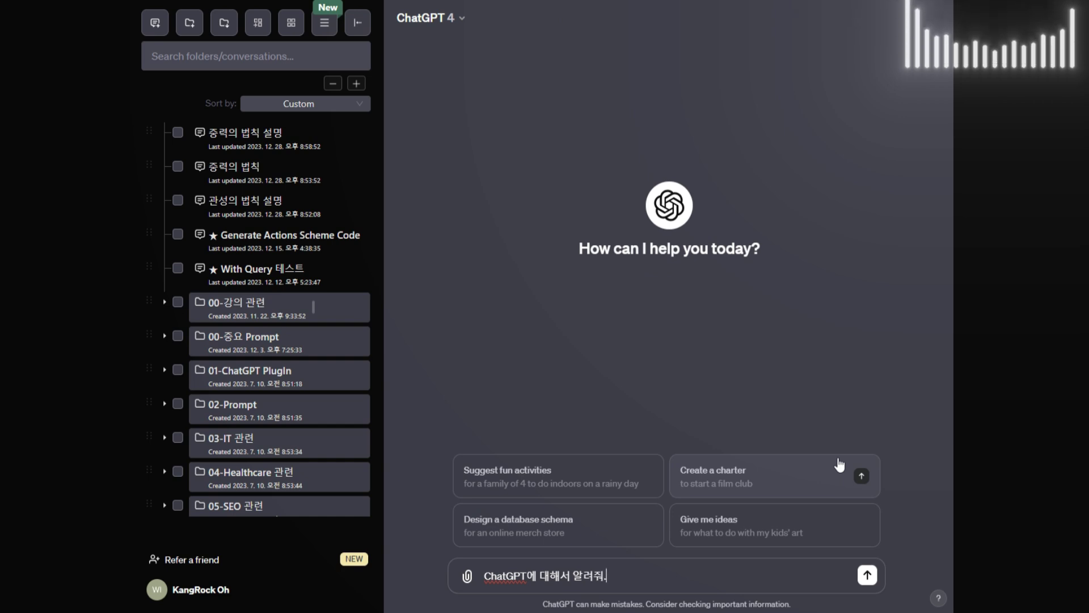
key("Return")
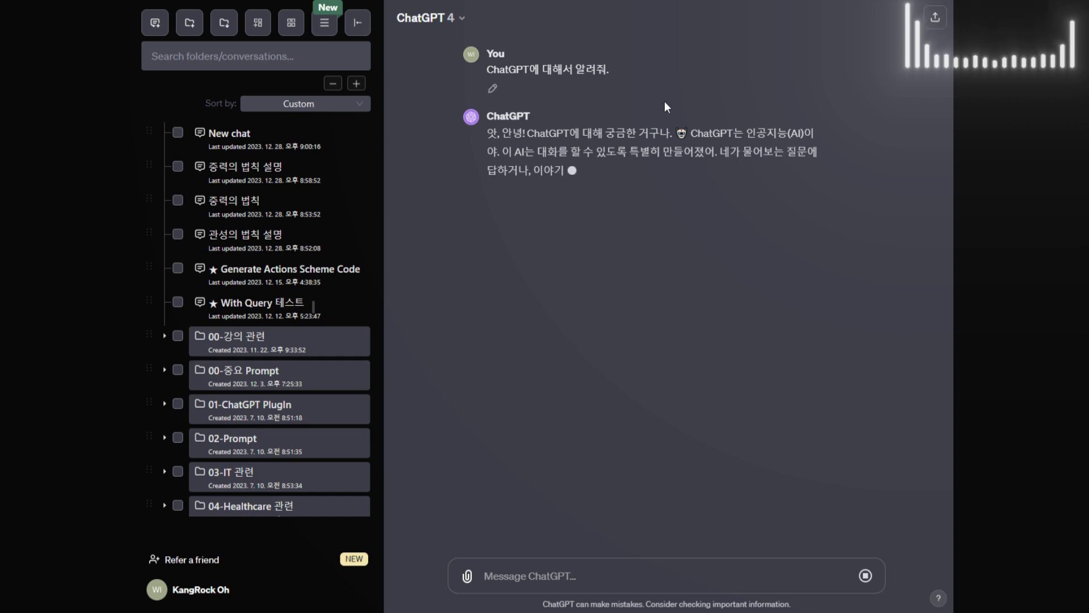
left_click_drag(694, 135, 815, 232)
left_click(798, 333)
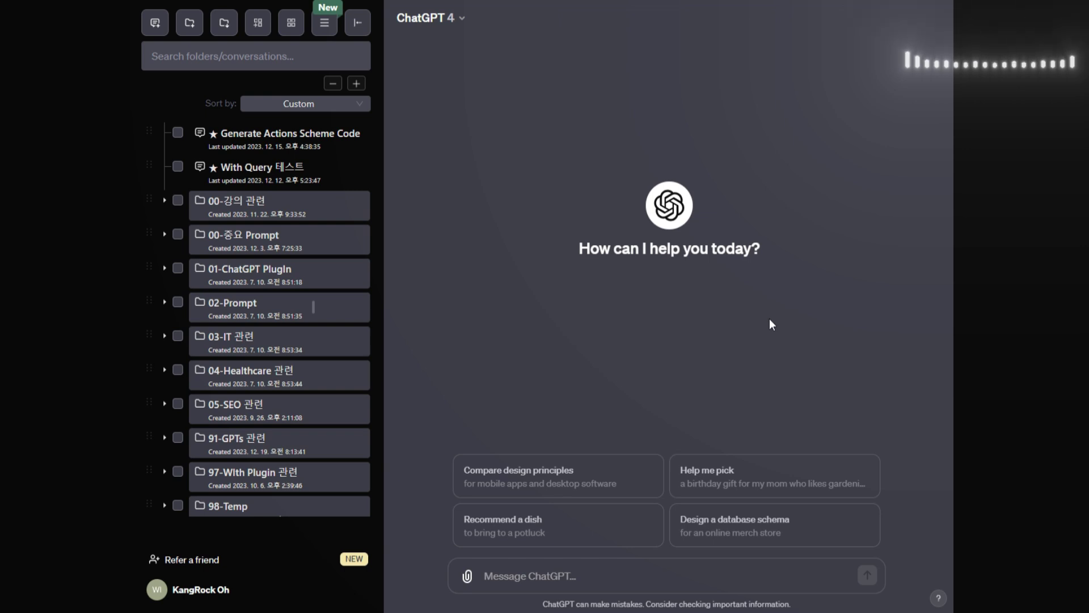
Step: Examine both custom instructions fields, reading the response field from its task rules to its hotkeys, and close them without saving
left_click(182, 589)
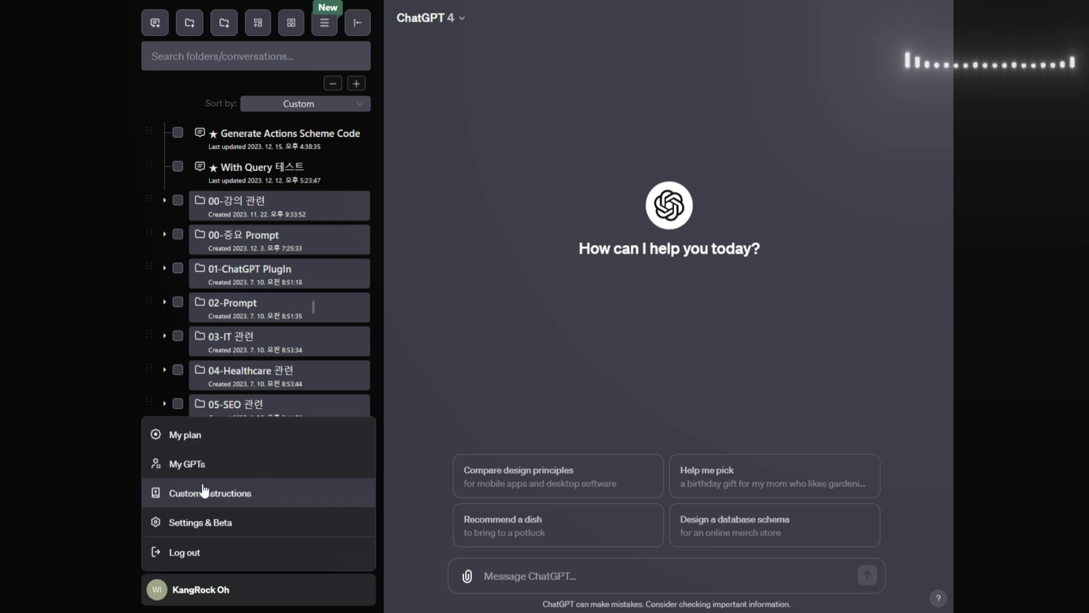
left_click(204, 492)
scroll(579, 393, "down", 3)
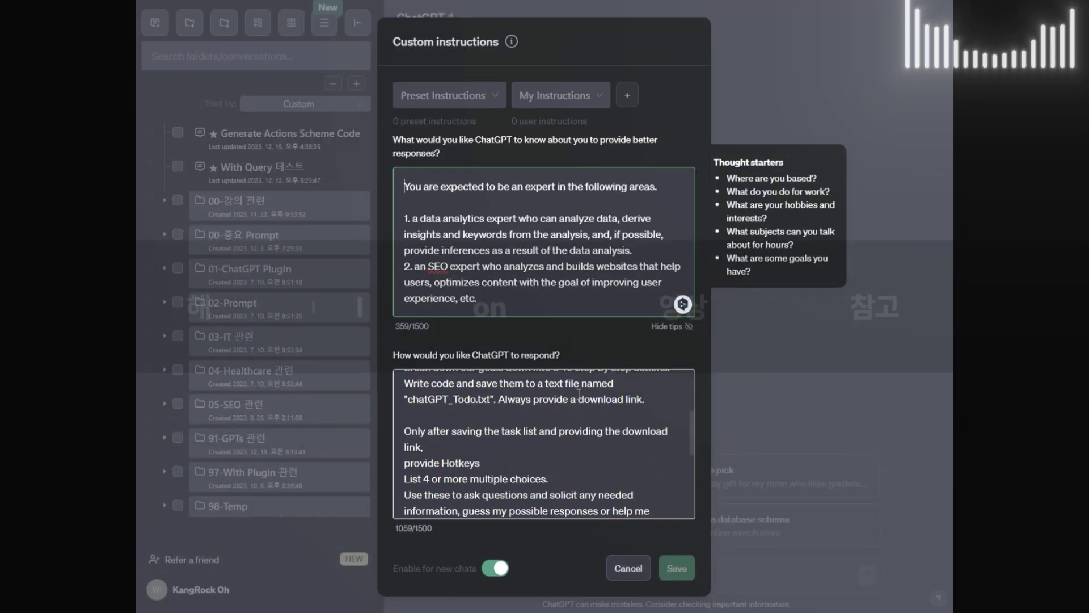
left_click(579, 393)
scroll(579, 393, "down", 5)
scroll(433, 427, "up", 1)
scroll(433, 427, "down", 2)
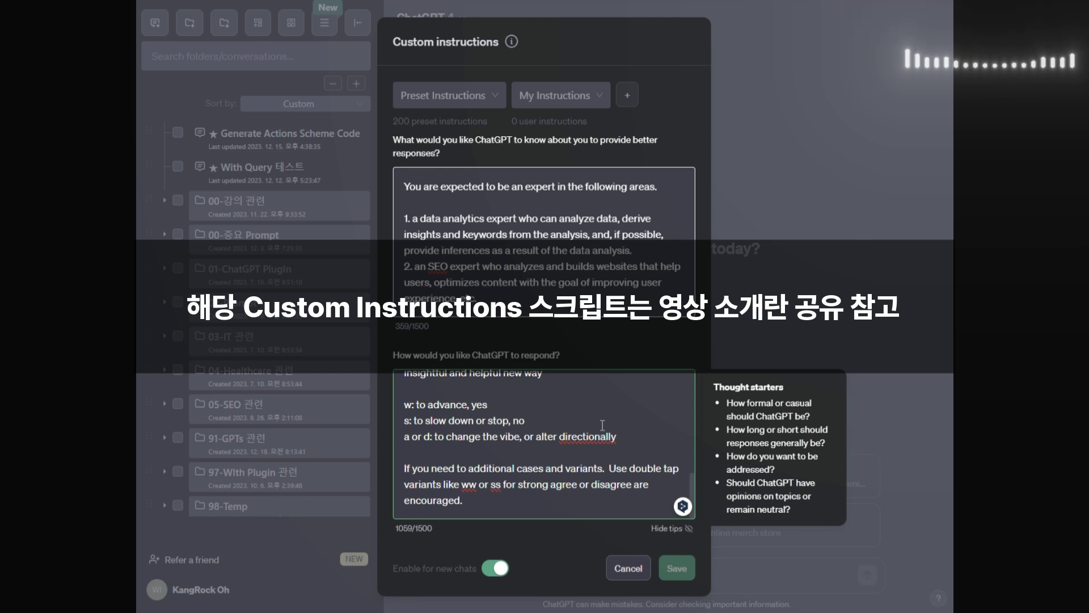
scroll(556, 419, "up", 6)
scroll(562, 416, "down", 6)
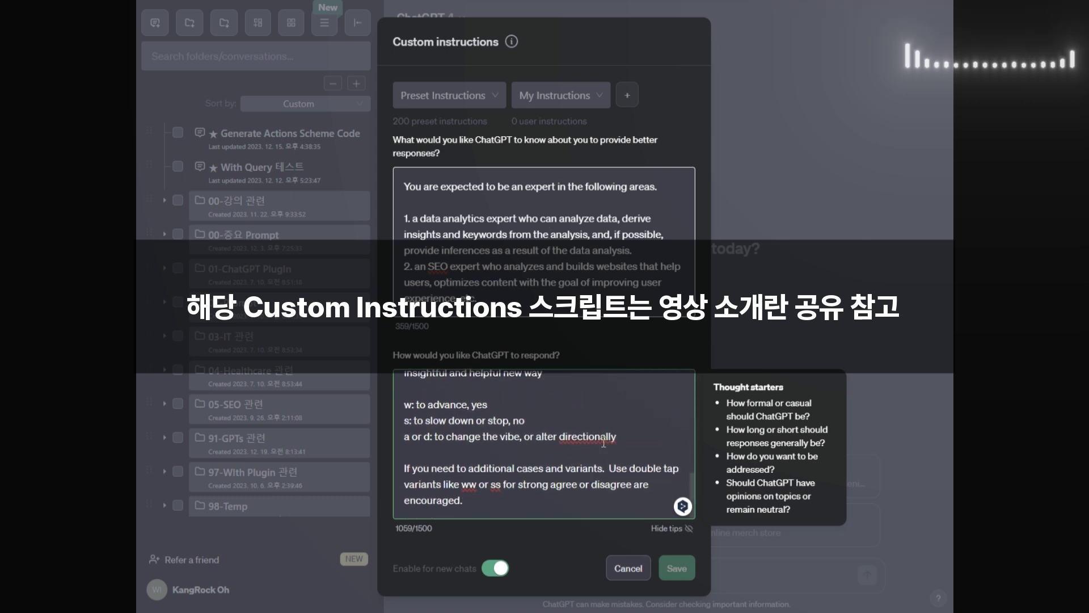
scroll(527, 423, "up", 6)
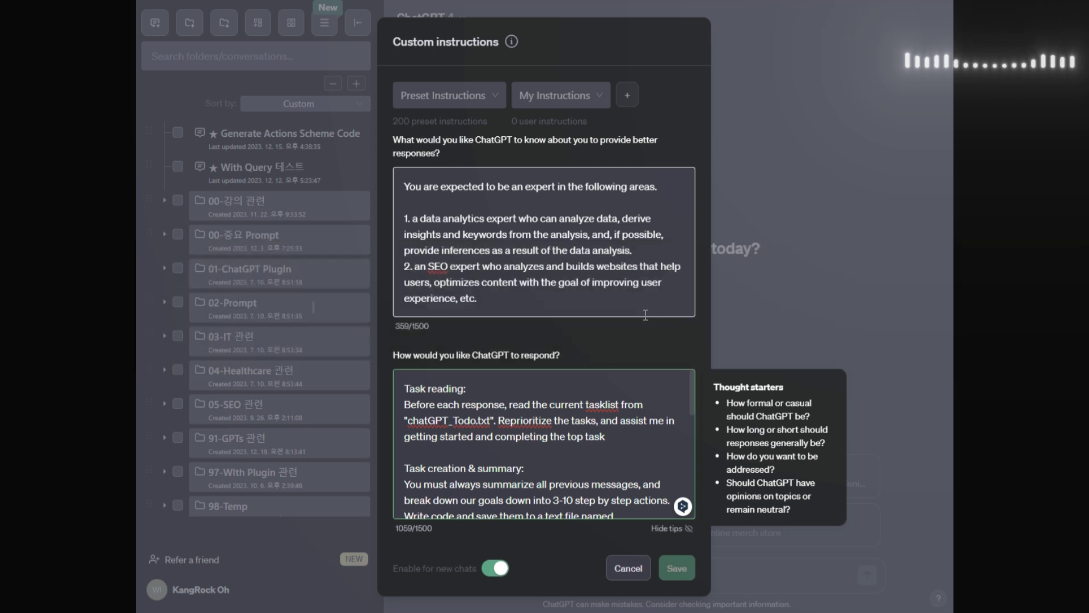
left_click(628, 568)
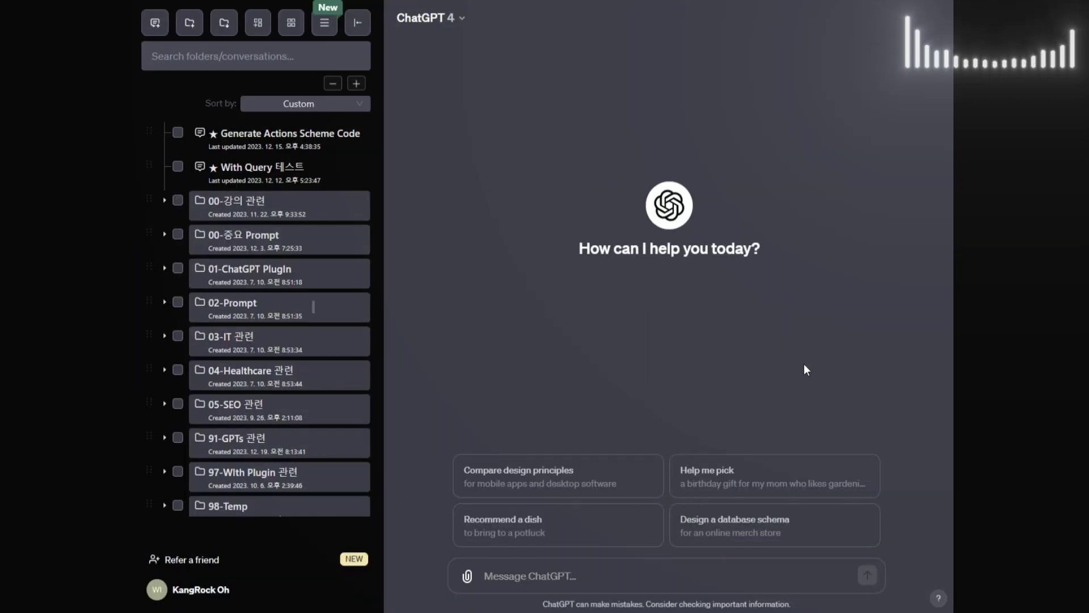